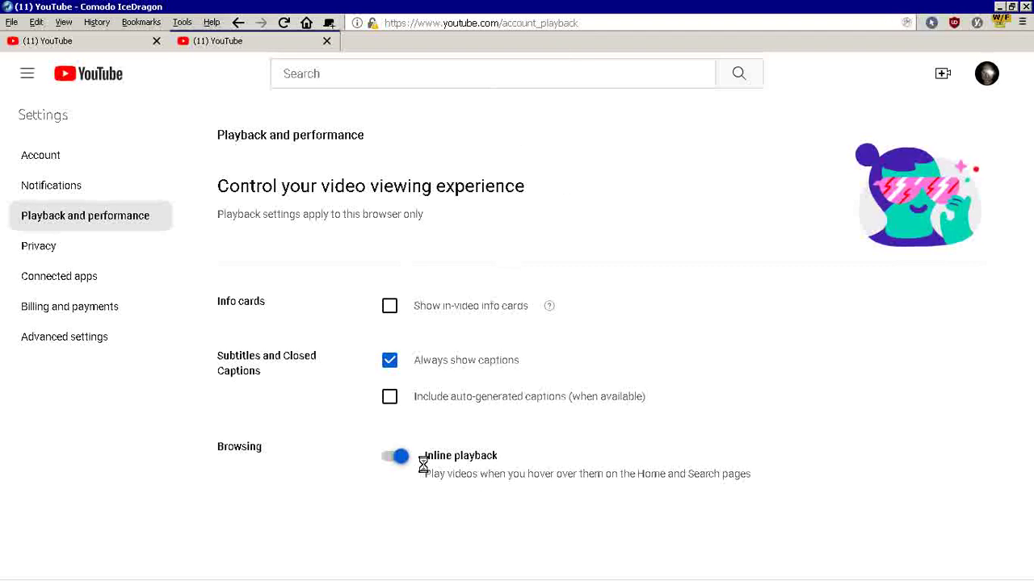
Switch off the Inline playback toggle in Playback and performance settings.
{"action": "left_click", "coordinate": [393, 457]}
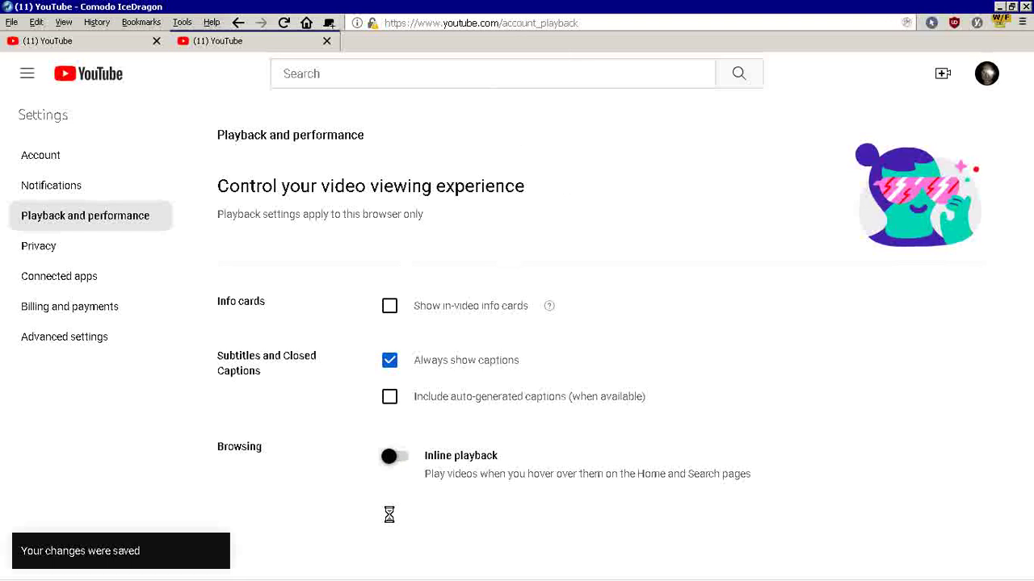
Uncheck 'Always show captions' under Subtitles and Closed Captions.
{"action": "left_click", "coordinate": [393, 360]}
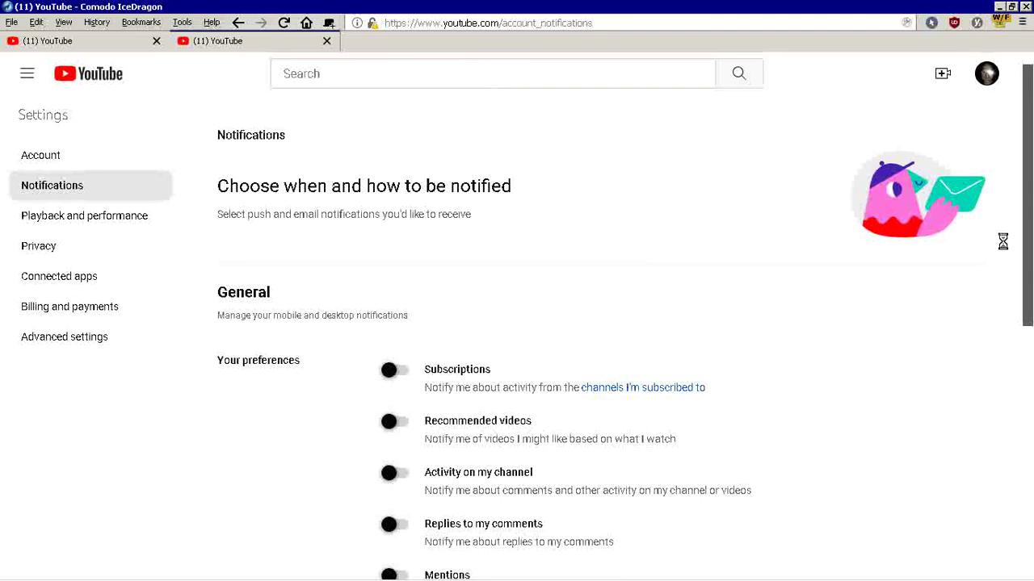
Scroll the Notifications page down to the Email notifications section and back up slightly.
{"action": "scroll", "coordinate": [1005, 239], "scroll_direction": "down", "scroll_amount": 2}
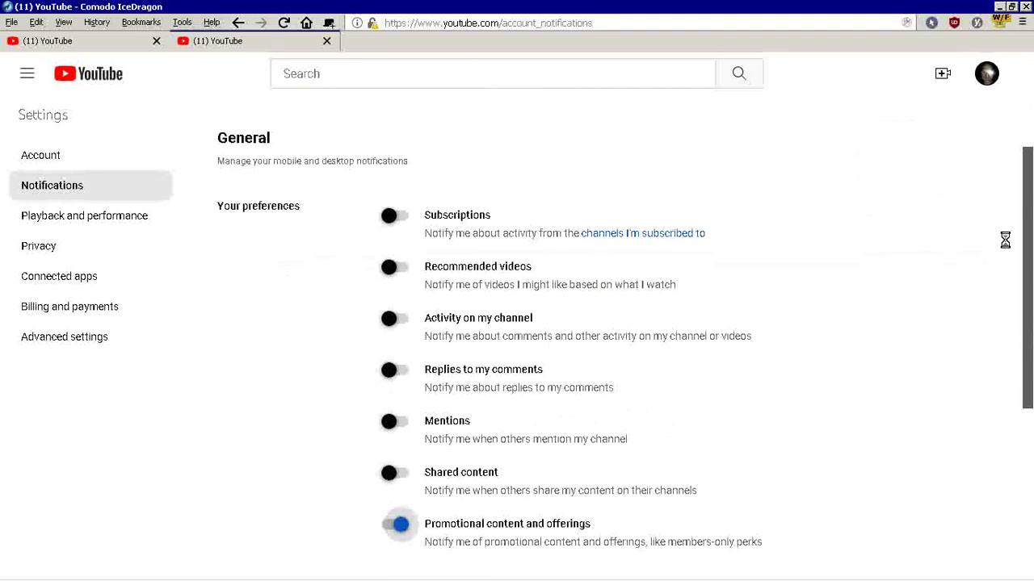
{"action": "scroll", "coordinate": [1004, 240], "scroll_direction": "down", "scroll_amount": 2}
{"action": "scroll", "coordinate": [1005, 239], "scroll_direction": "down", "scroll_amount": 1}
{"action": "scroll", "coordinate": [1004, 302], "scroll_direction": "down", "scroll_amount": 1}
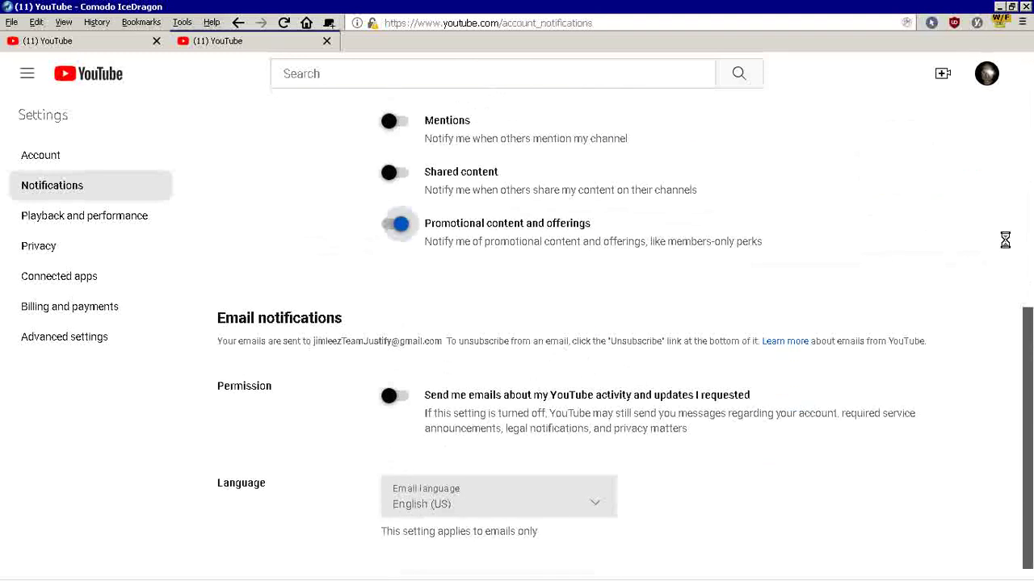
{"action": "scroll", "coordinate": [1003, 237], "scroll_direction": "up", "scroll_amount": 1}
{"action": "scroll", "coordinate": [1004, 237], "scroll_direction": "up", "scroll_amount": 1}
Turn off 'Promotional content and offerings' notifications and scroll back to the page top.
{"action": "left_click", "coordinate": [393, 378]}
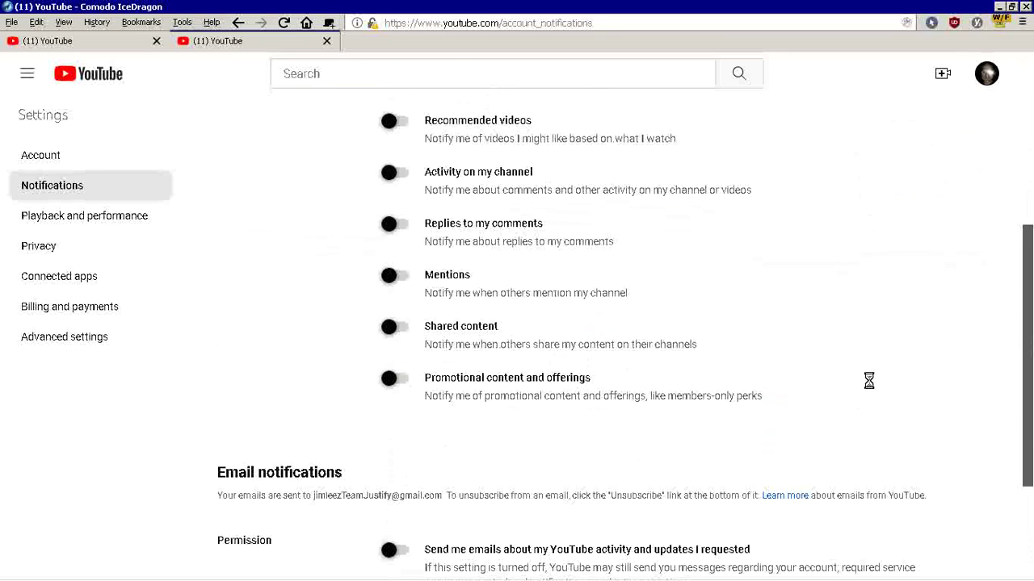
{"action": "left_click_drag", "start_coordinate": [668, 396], "coordinate": [761, 396]}
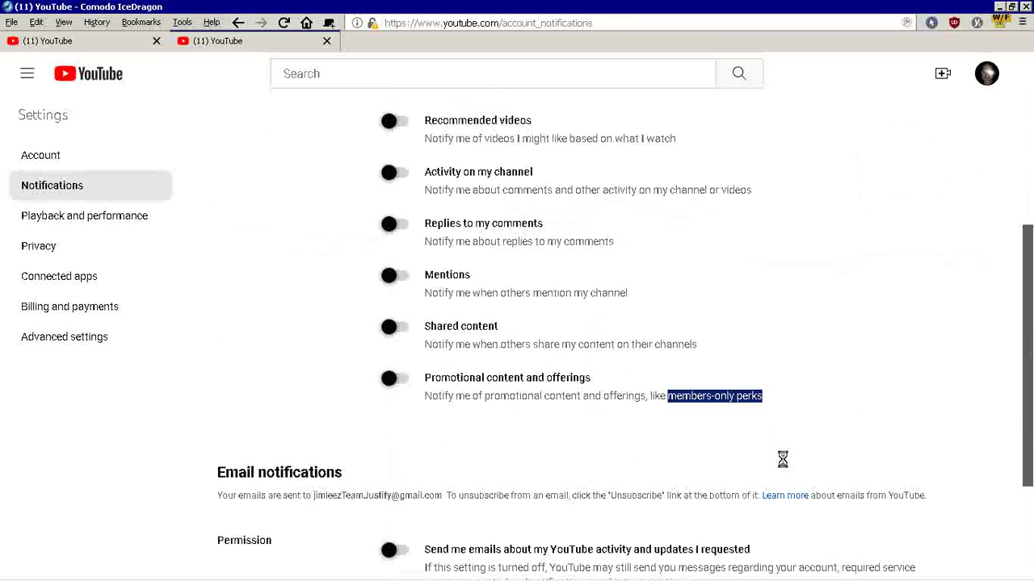
{"action": "left_click_drag", "start_coordinate": [472, 395], "coordinate": [577, 393]}
{"action": "left_click", "coordinate": [587, 412]}
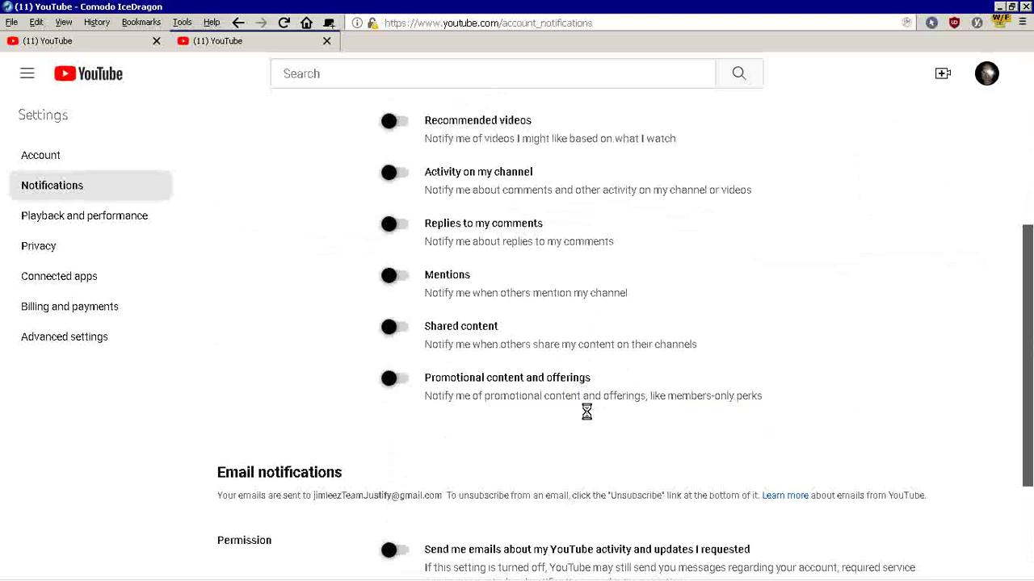
{"action": "scroll", "coordinate": [914, 339], "scroll_direction": "up", "scroll_amount": 5}
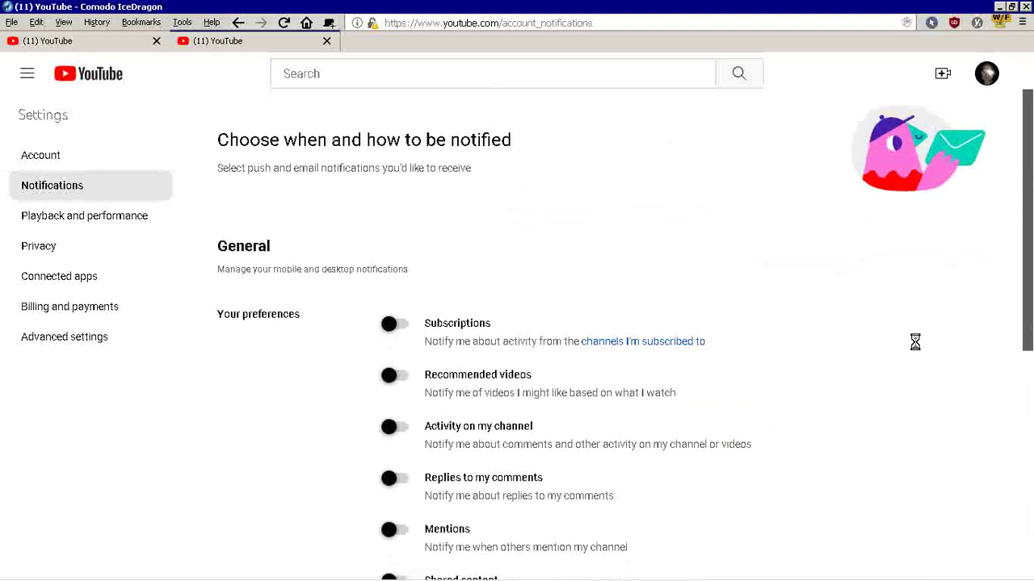
{"action": "scroll", "coordinate": [807, 286], "scroll_direction": "down", "scroll_amount": 3}
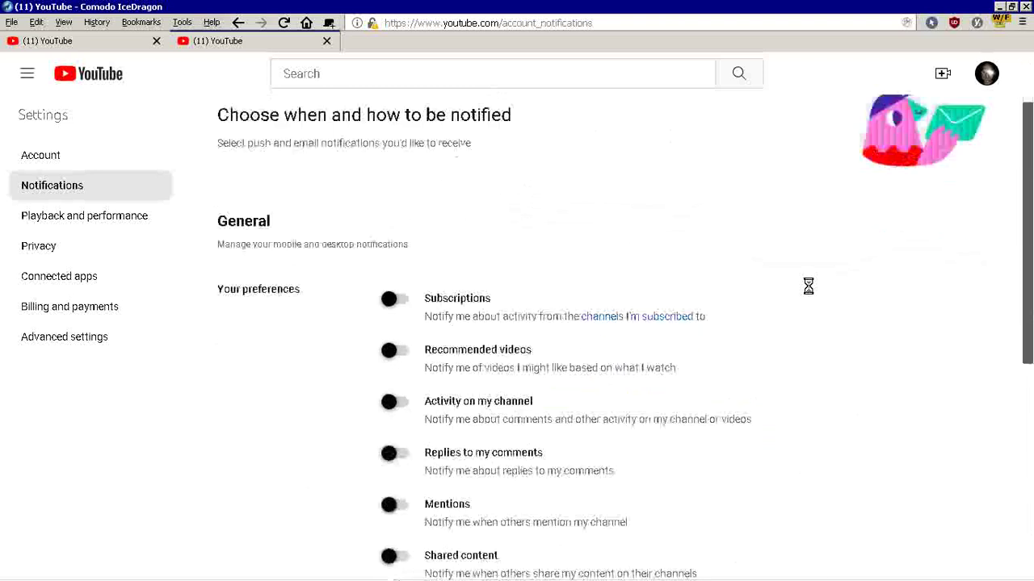
{"action": "scroll", "coordinate": [807, 286], "scroll_direction": "down", "scroll_amount": 4}
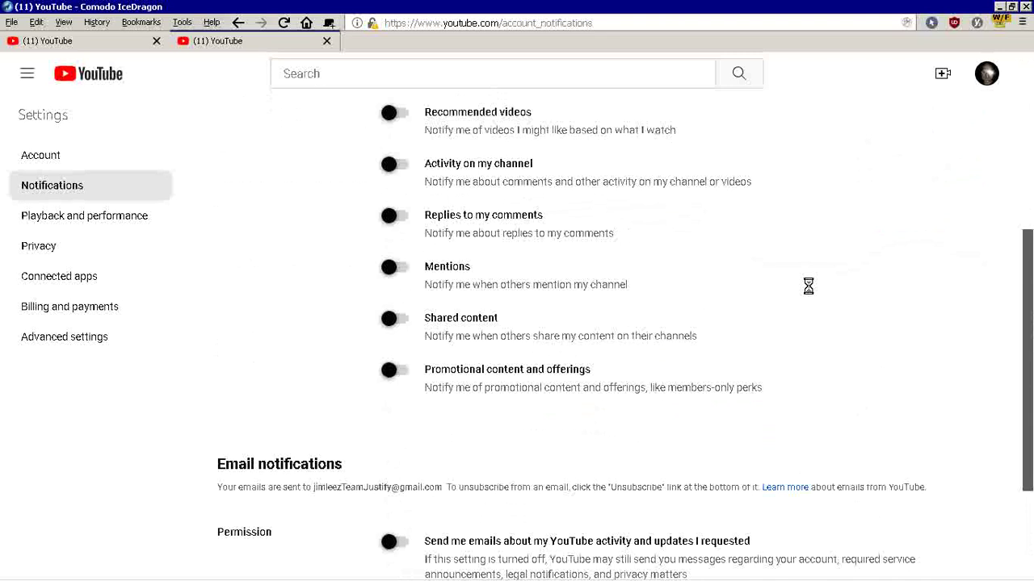
{"action": "scroll", "coordinate": [807, 286], "scroll_direction": "up", "scroll_amount": 2}
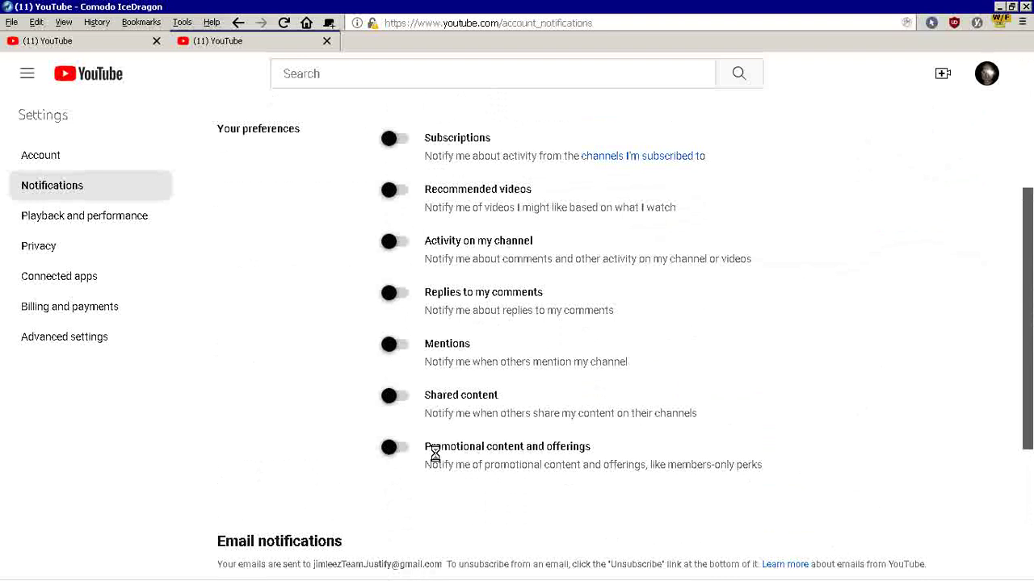
{"action": "scroll", "coordinate": [929, 371], "scroll_direction": "up", "scroll_amount": 5}
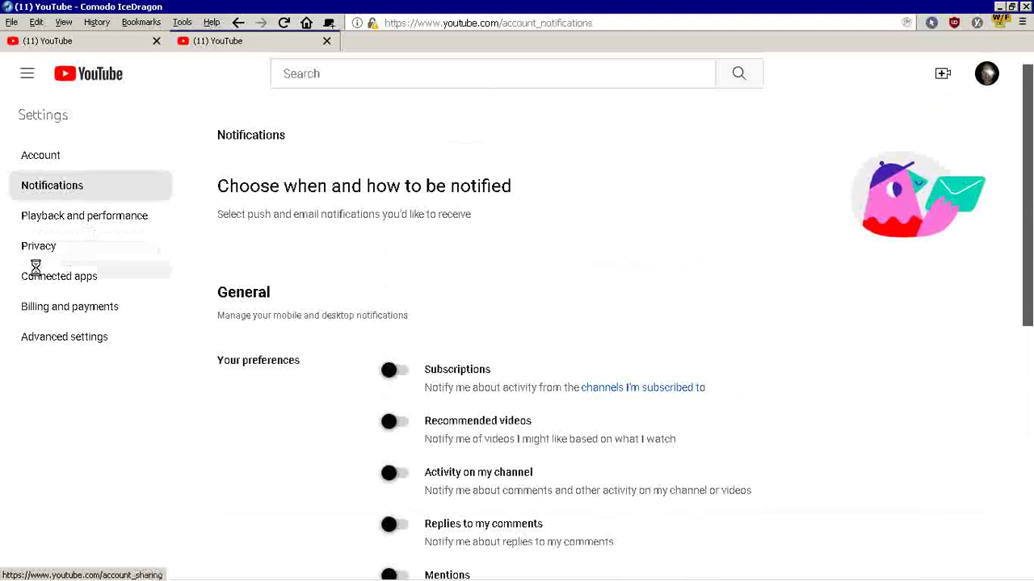
{"action": "scroll", "coordinate": [887, 355], "scroll_direction": "down", "scroll_amount": 2}
{"action": "scroll", "coordinate": [886, 355], "scroll_direction": "down", "scroll_amount": 5}
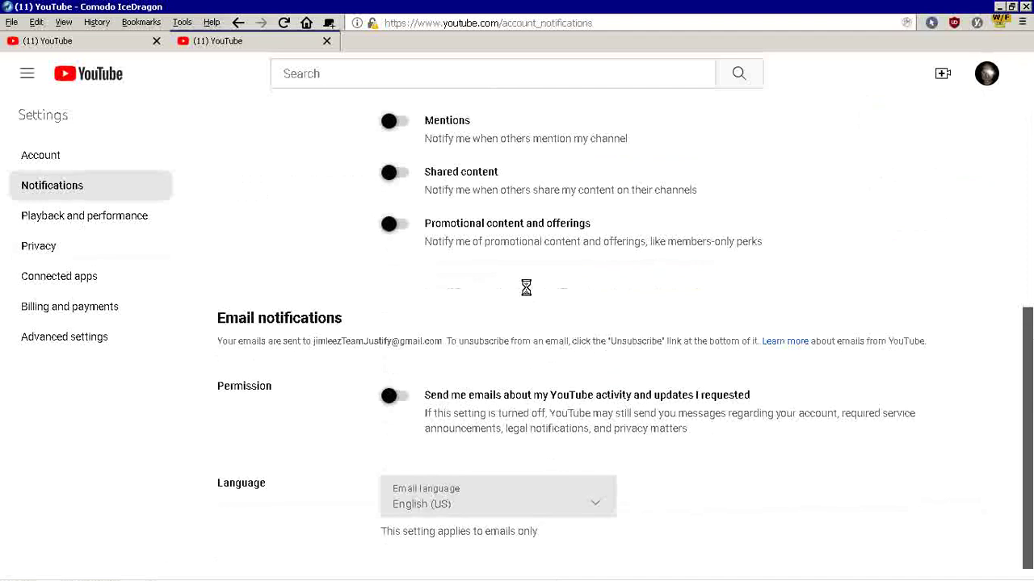
{"action": "scroll", "coordinate": [757, 430], "scroll_direction": "up", "scroll_amount": 10}
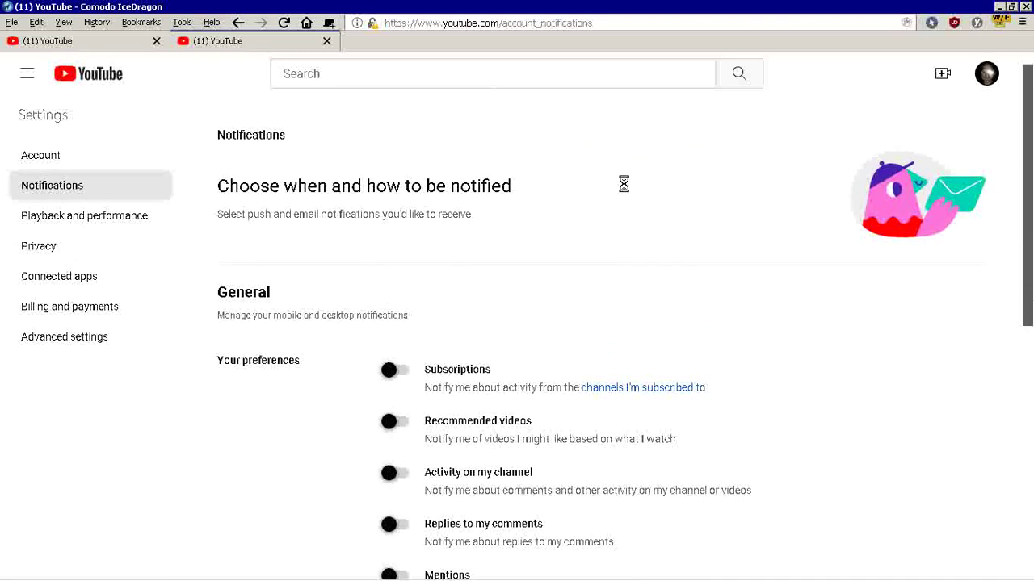
Switch to the first tab to review the Playback and performance settings.
{"action": "left_click", "coordinate": [133, 42]}
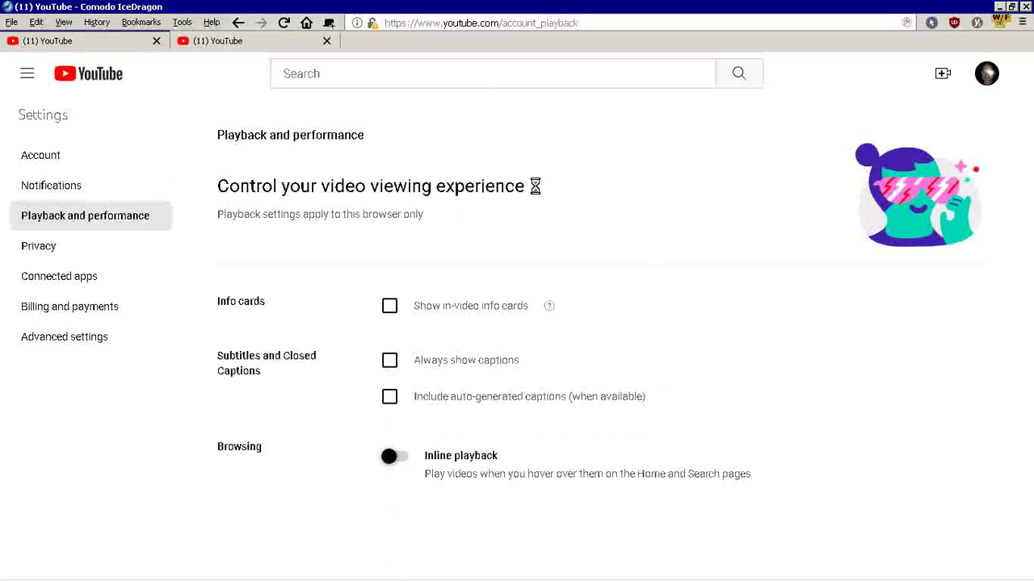
{"action": "left_click_drag", "start_coordinate": [535, 186], "coordinate": [454, 186]}
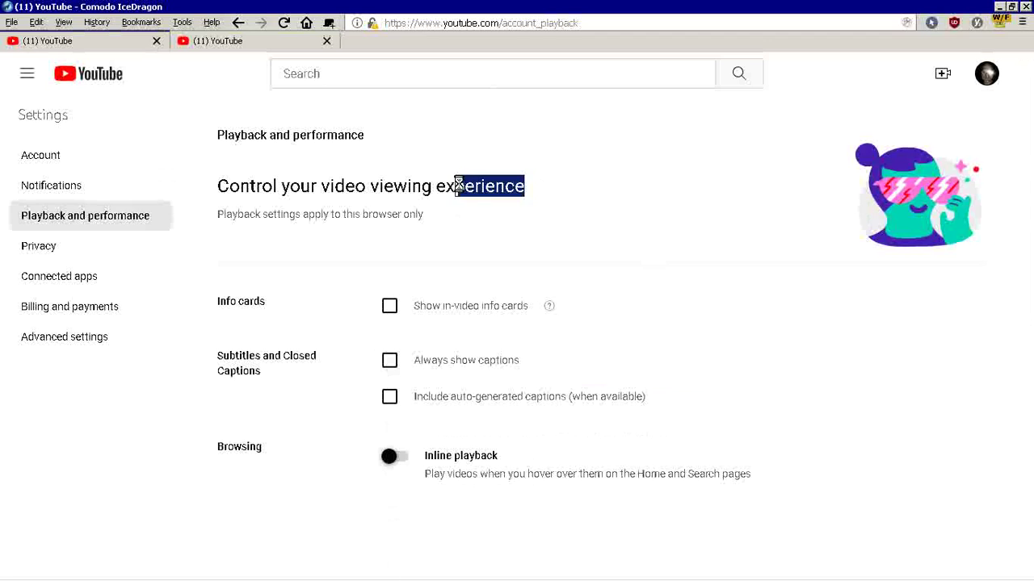
{"action": "left_click", "coordinate": [579, 195]}
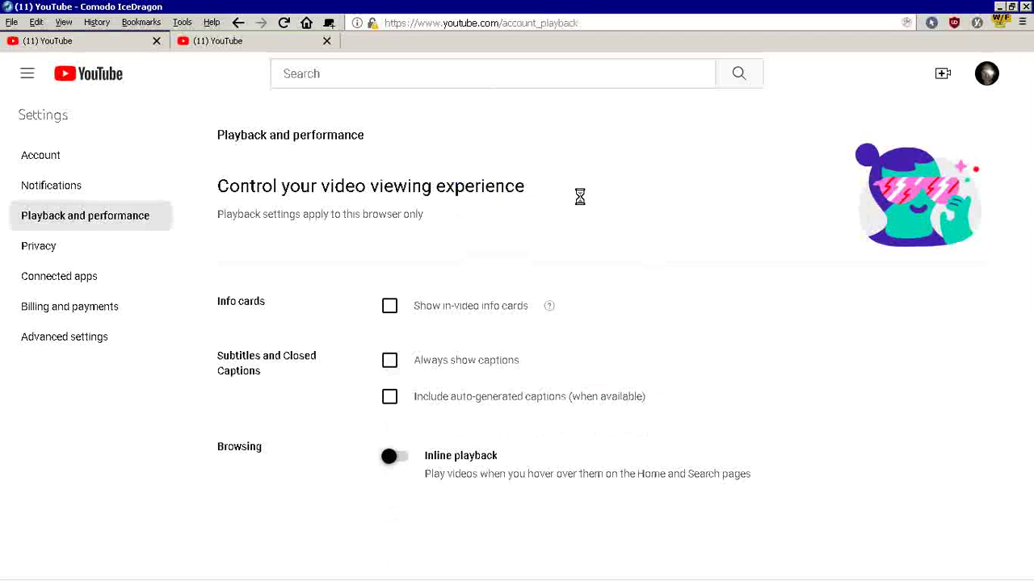
Switch to the Notifications tab and scroll through to confirm every toggle is off.
{"action": "left_click", "coordinate": [214, 40]}
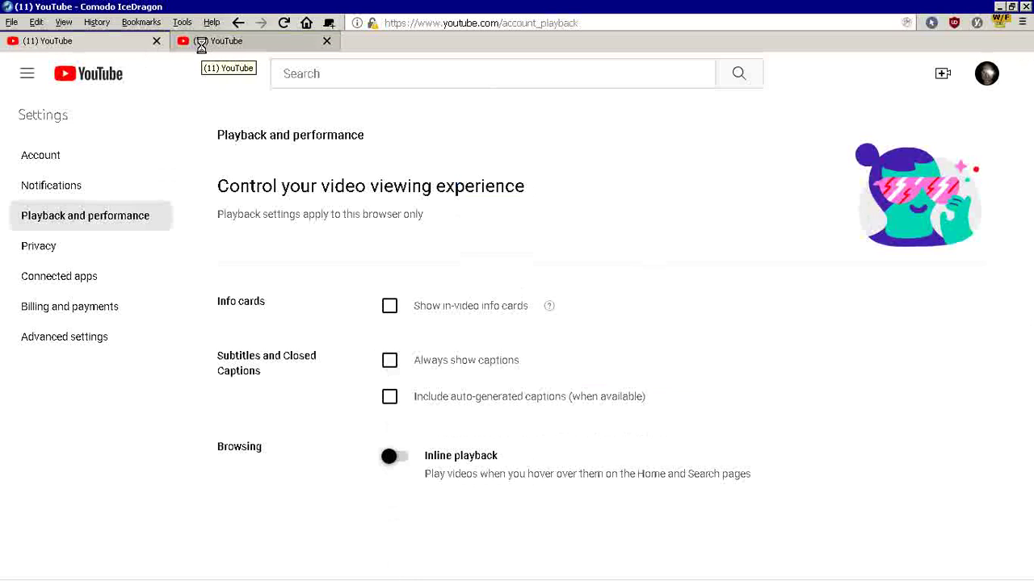
{"action": "scroll", "coordinate": [738, 203], "scroll_direction": "down", "scroll_amount": 4}
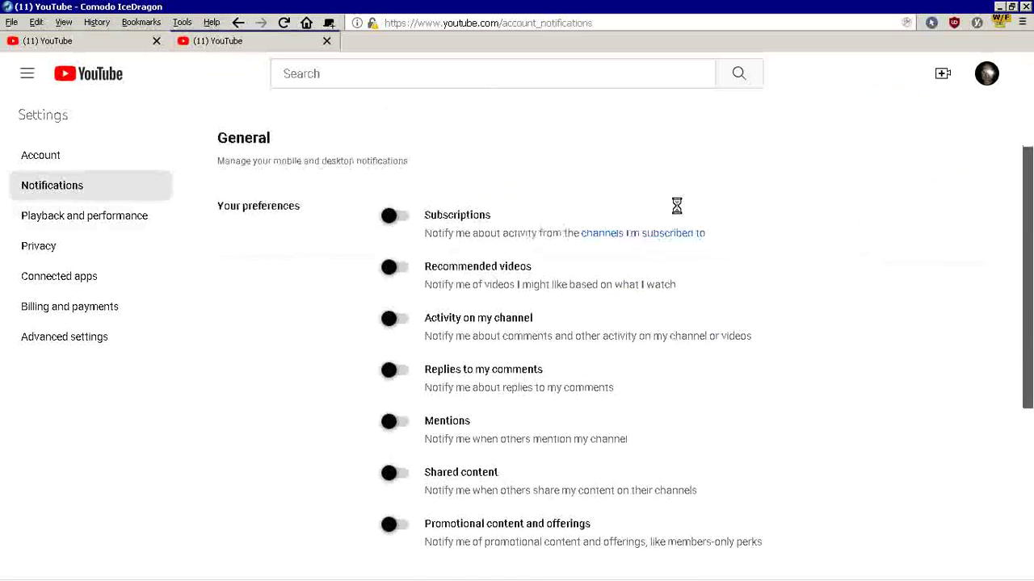
{"action": "scroll", "coordinate": [888, 267], "scroll_direction": "down", "scroll_amount": 3}
{"action": "scroll", "coordinate": [803, 288], "scroll_direction": "down", "scroll_amount": 3}
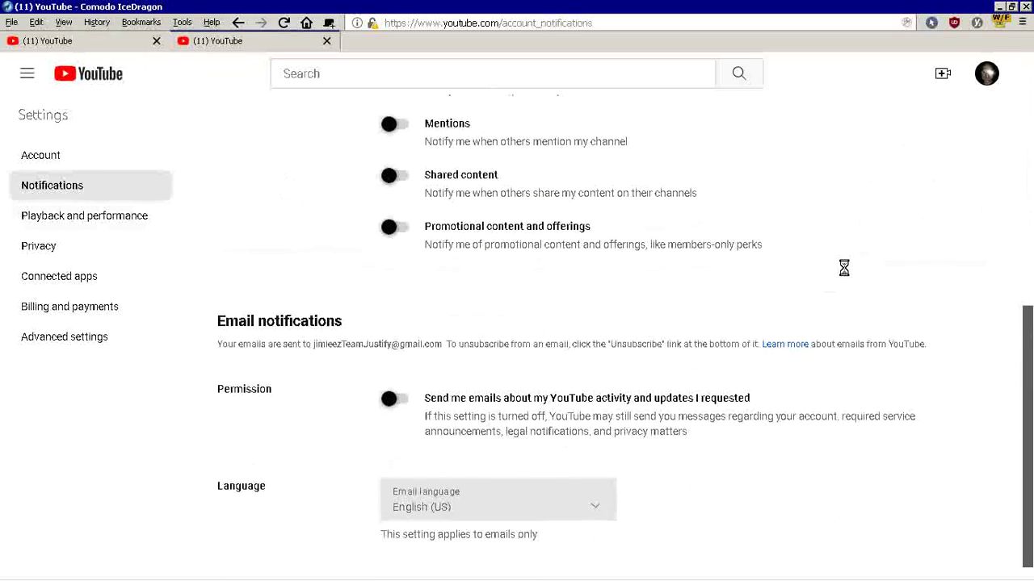
{"action": "scroll", "coordinate": [844, 267], "scroll_direction": "up", "scroll_amount": 5}
{"action": "scroll", "coordinate": [844, 266], "scroll_direction": "down", "scroll_amount": 4}
{"action": "scroll", "coordinate": [844, 268], "scroll_direction": "up", "scroll_amount": 2}
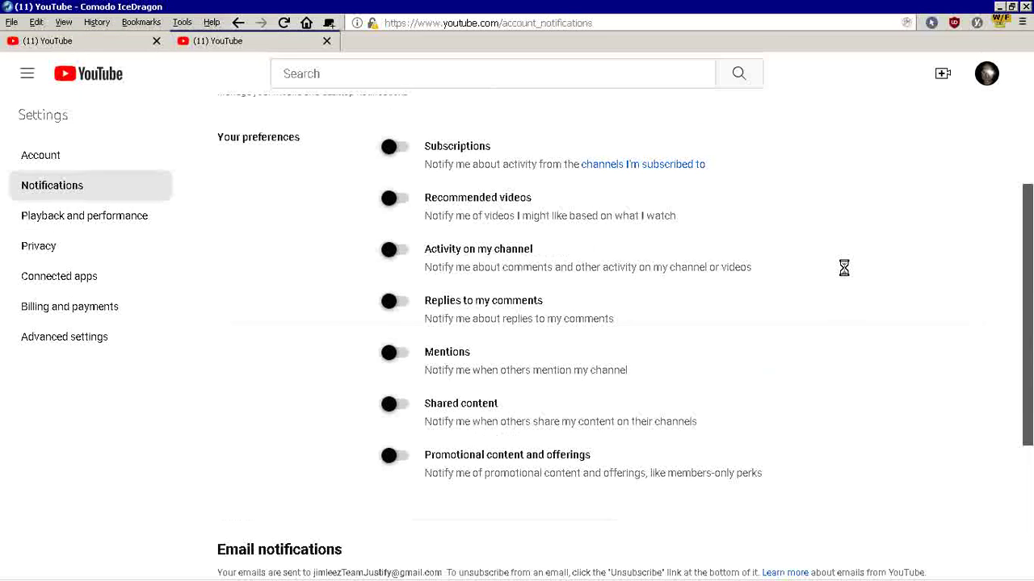